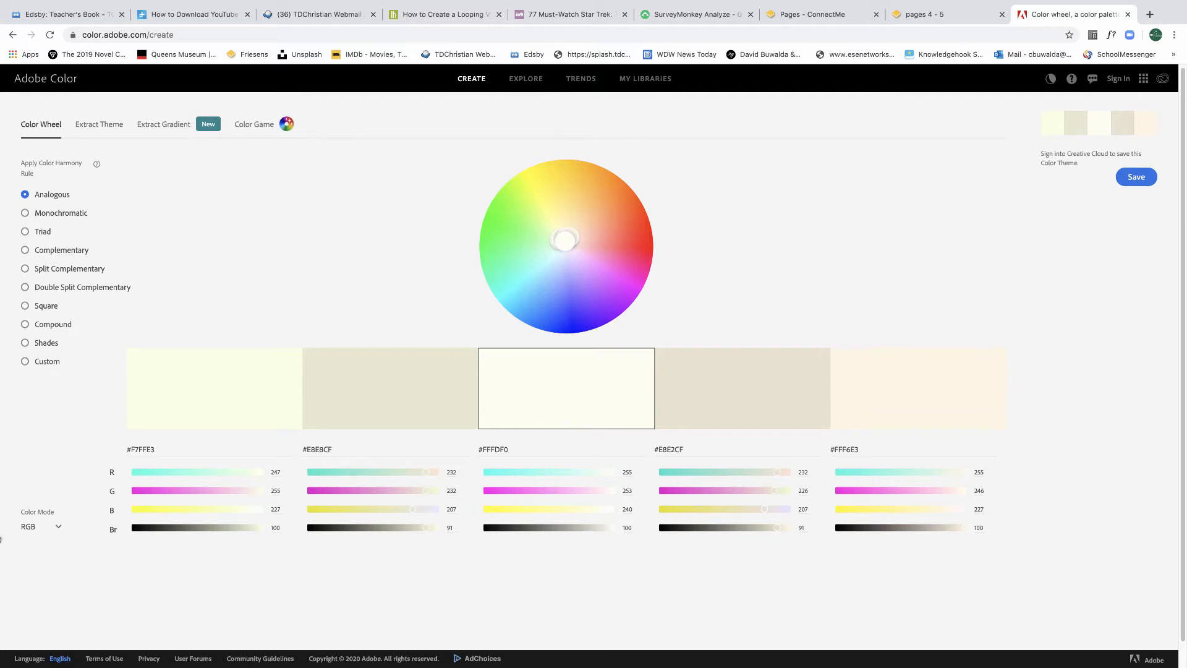
Set the color mode to CMYK and create a Triad harmony, spreading its color markers outward on the color wheel.
click(34, 521)
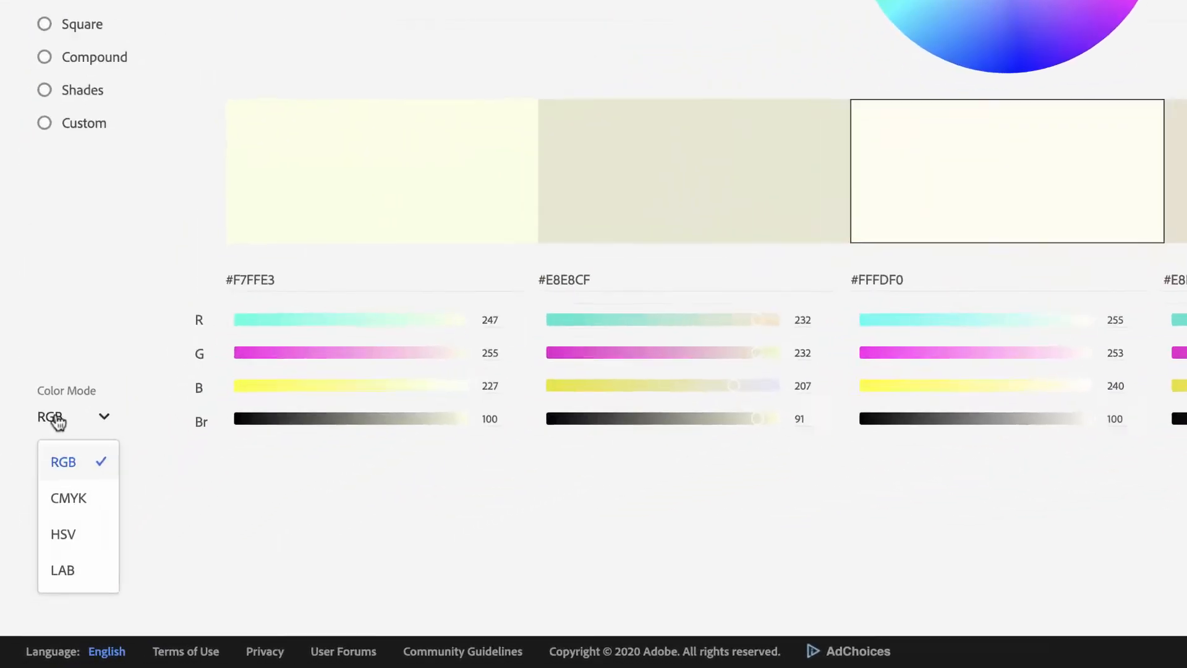
click(37, 567)
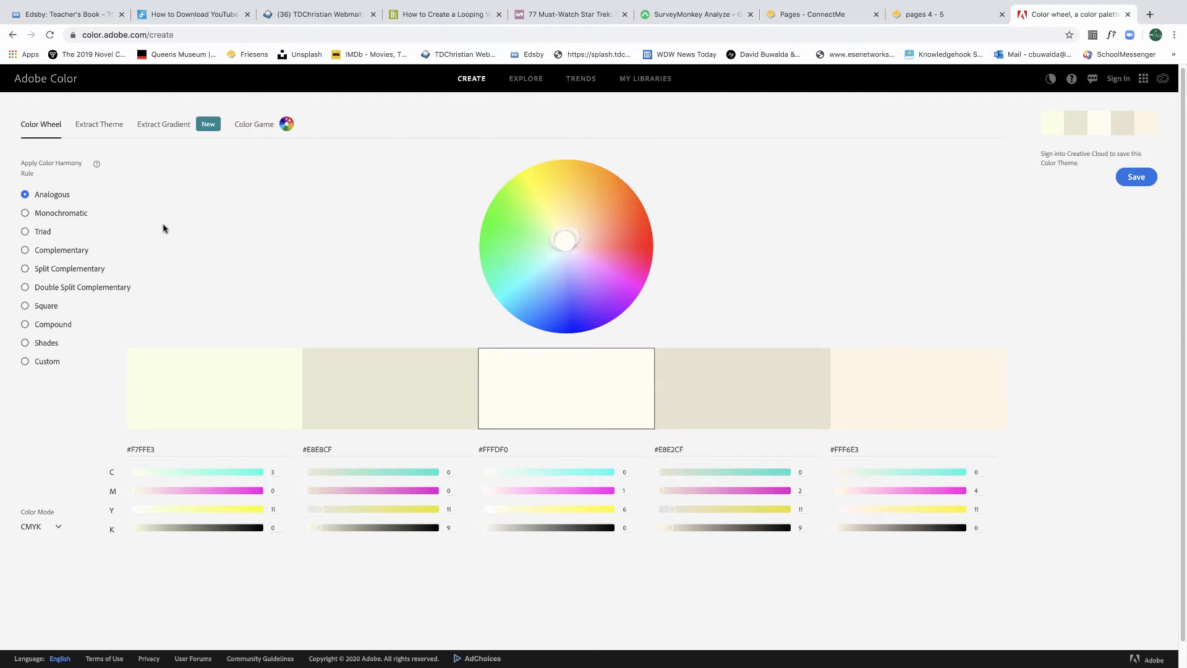
click(25, 233)
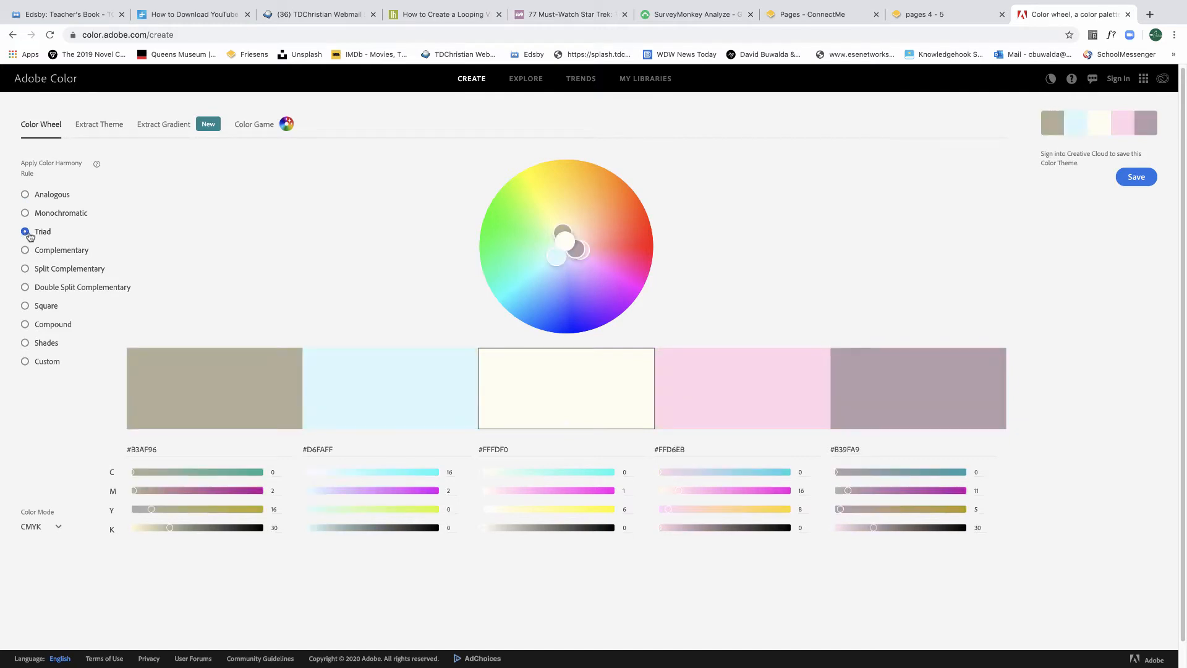
drag(559, 257, 530, 287)
drag(567, 225, 539, 186)
drag(586, 247, 583, 203)
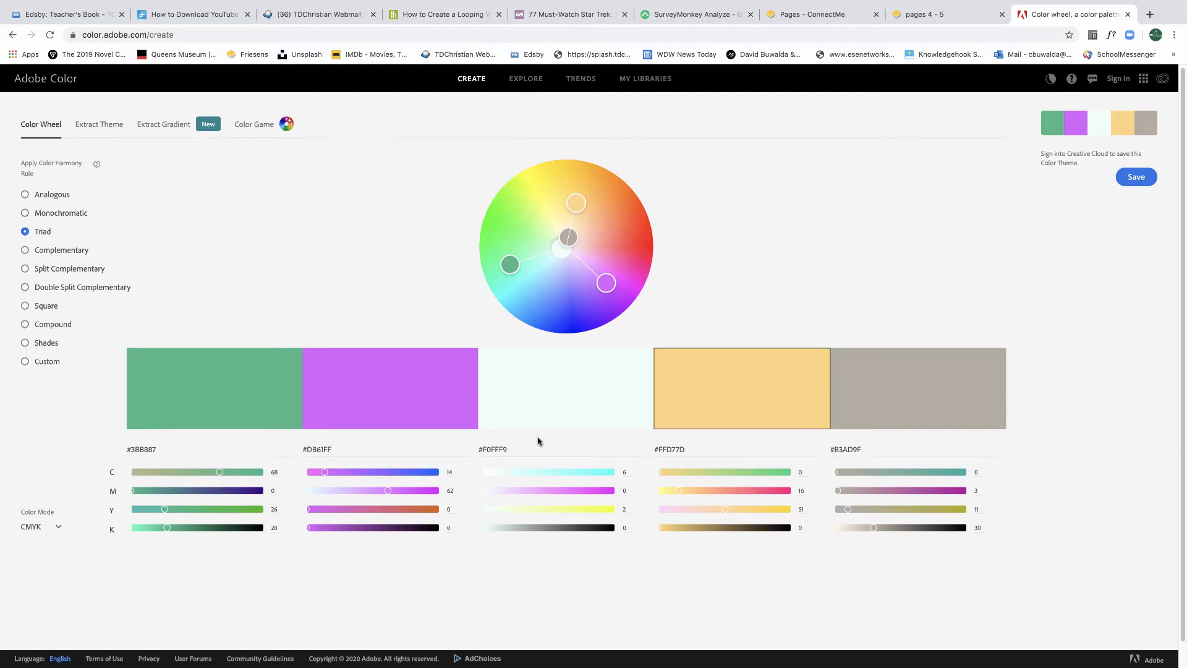
Apply the Split Complementary and then the Compound harmony rule, shifting the color markers on the wheel for each.
click(57, 271)
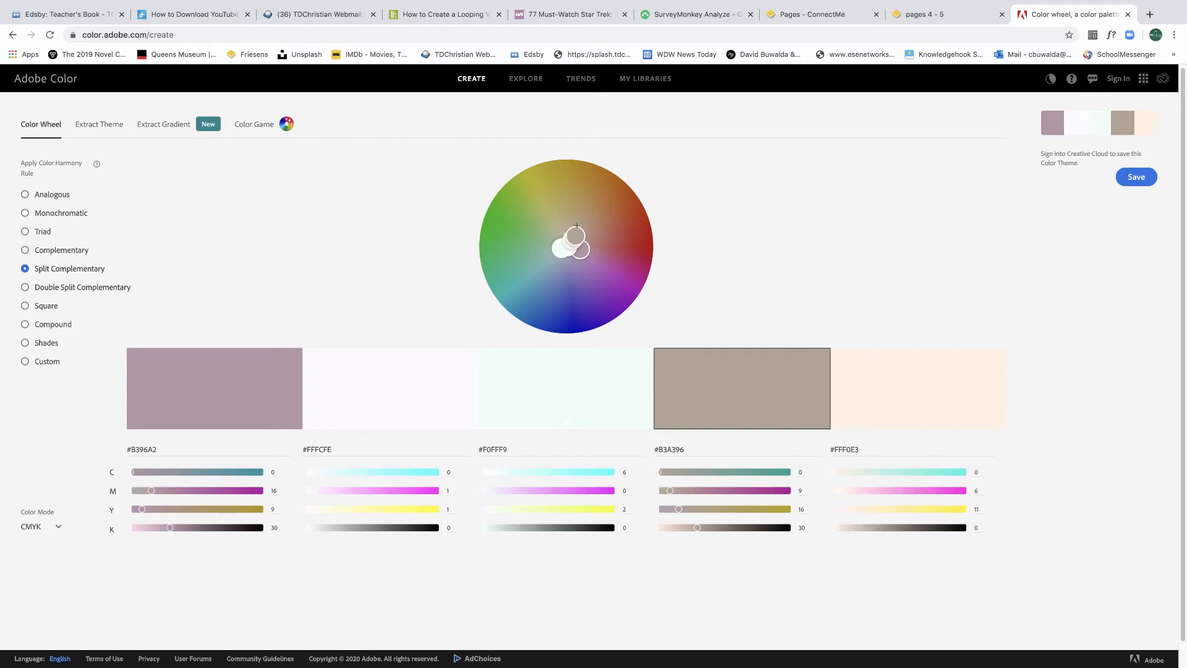
mouse_move(577, 225)
mouse_down()
mouse_move(559, 243)
mouse_move(522, 214)
mouse_move(504, 236)
mouse_move(565, 203)
mouse_move(536, 245)
mouse_up()
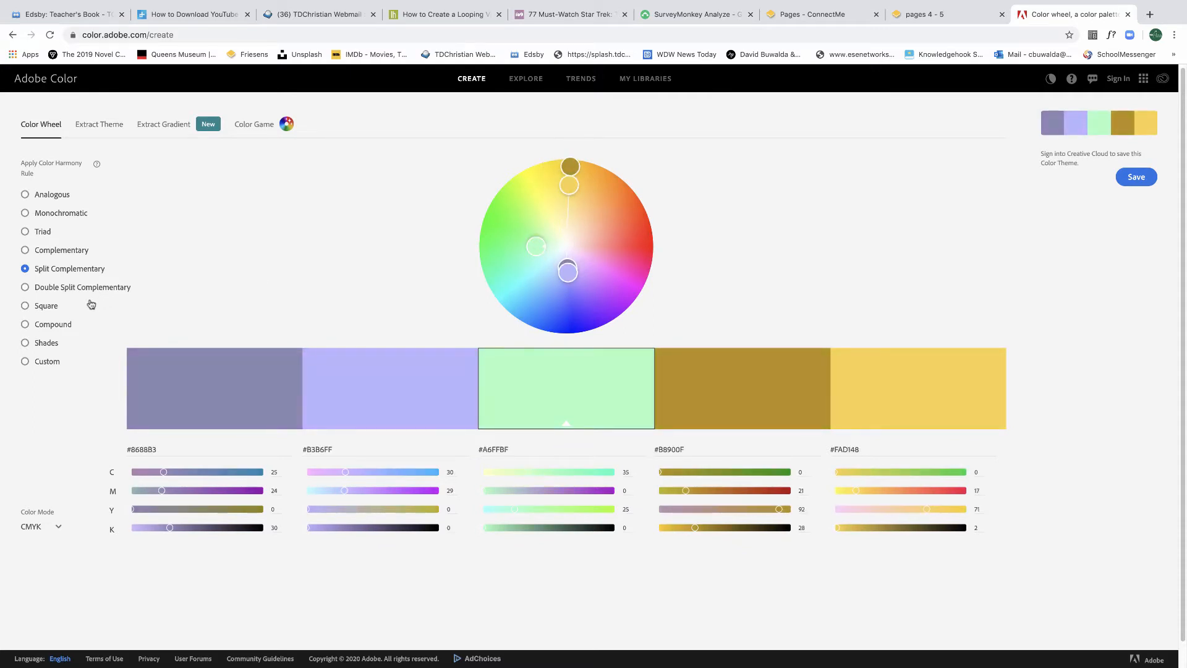
click(53, 324)
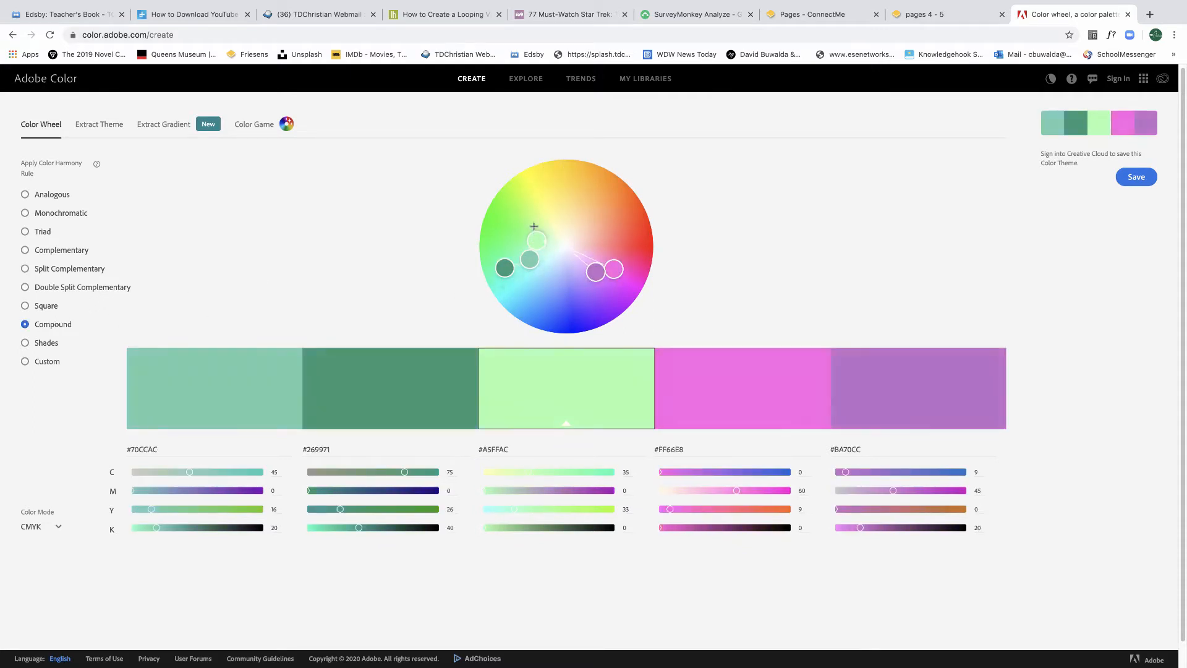
drag(533, 226, 534, 224)
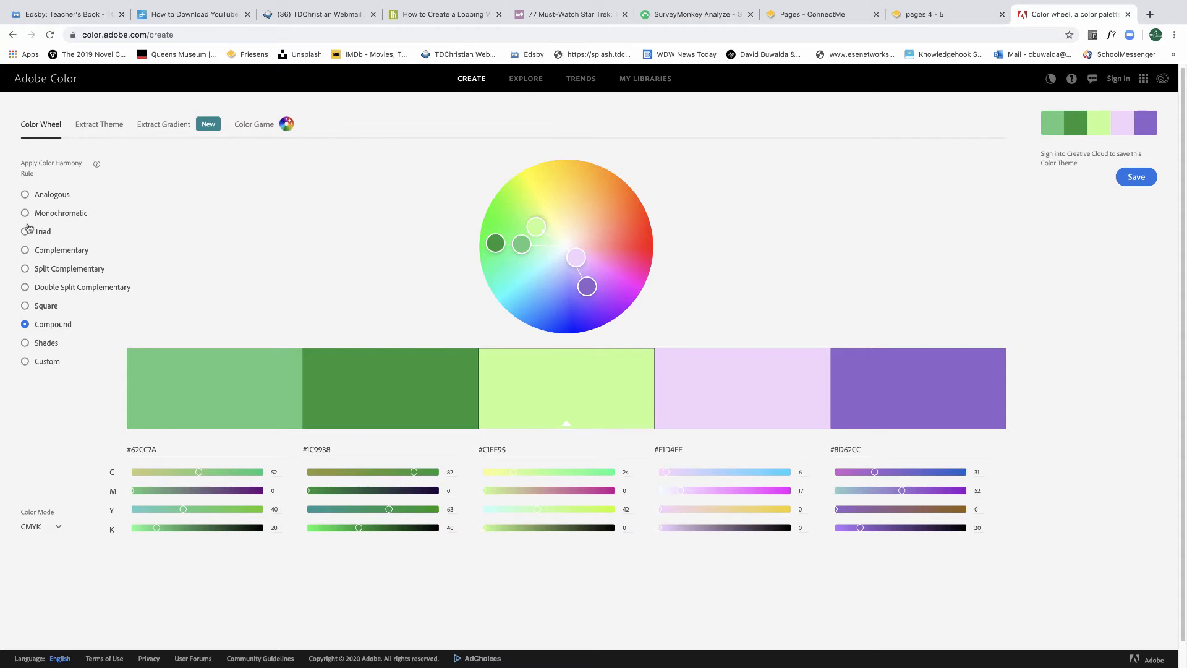
View the Extract Theme page and browse the ready-made color themes in the Explore gallery.
click(83, 127)
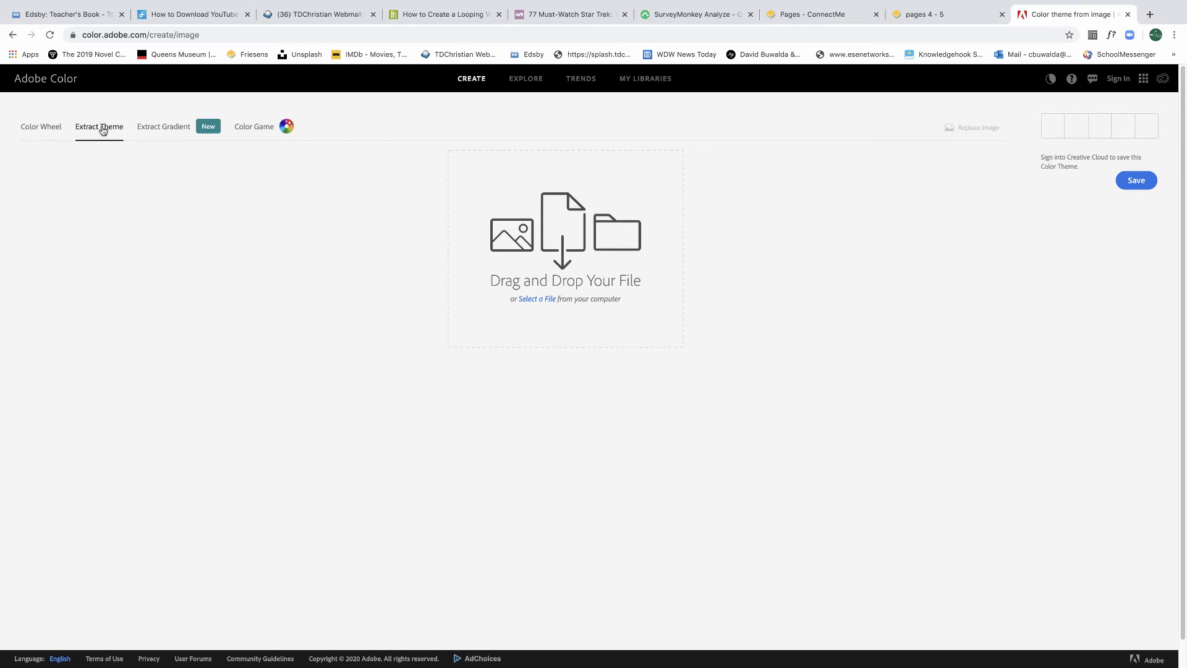
click(528, 81)
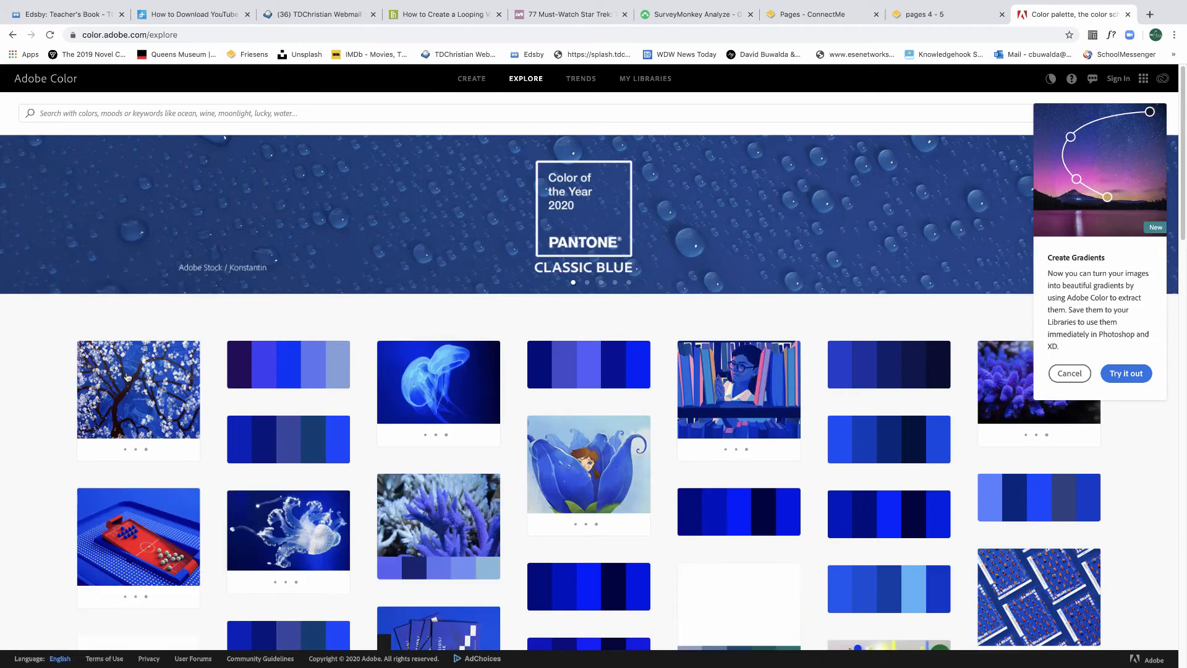
scroll(130, 376, down, 20)
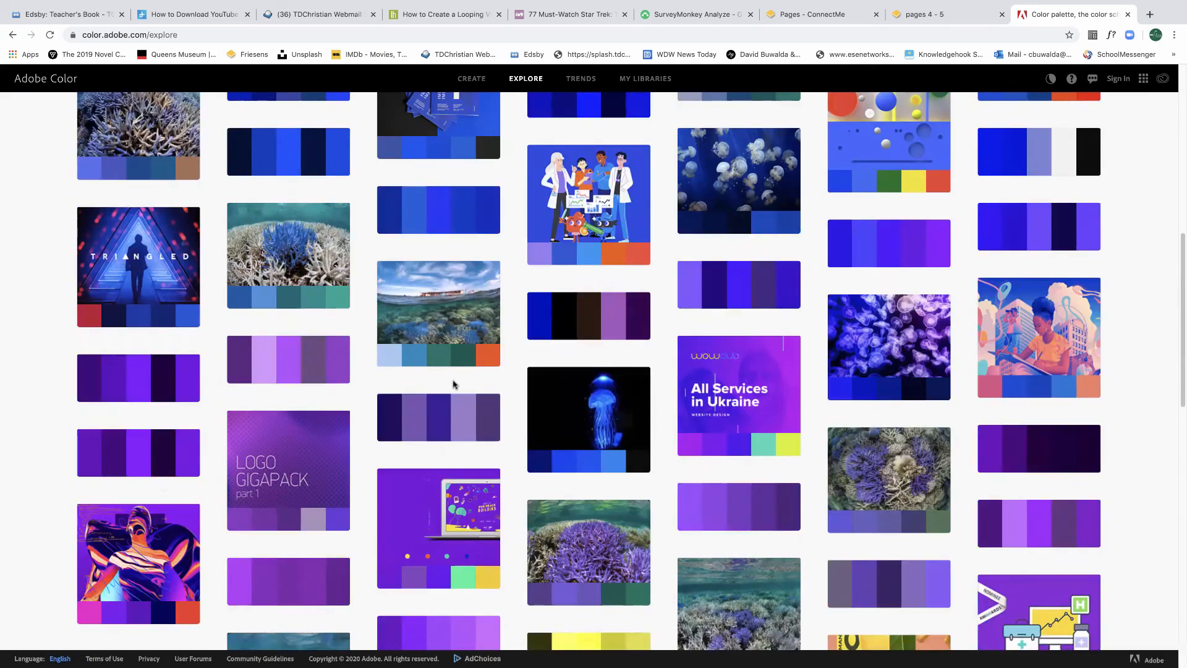
scroll(455, 384, up, 9)
mouse_move(588, 352)
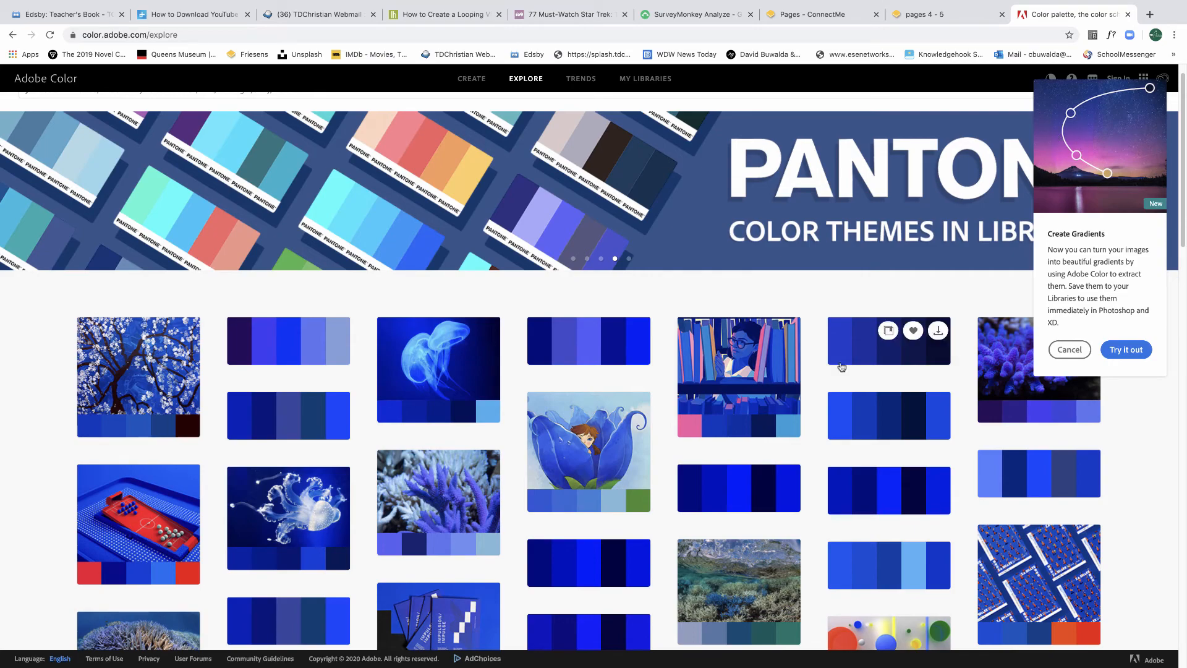
scroll(866, 359, down, 10)
scroll(593, 402, down, 5)
scroll(581, 402, up, 15)
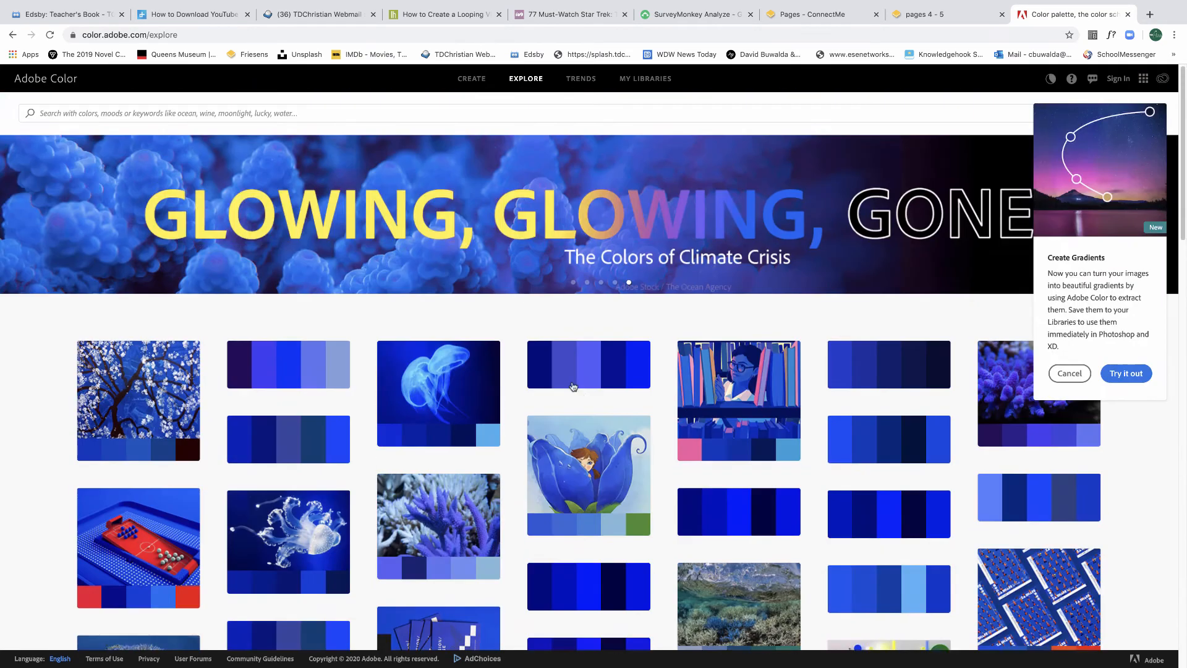
View the industry color themes under Trends and open My Libraries.
click(592, 80)
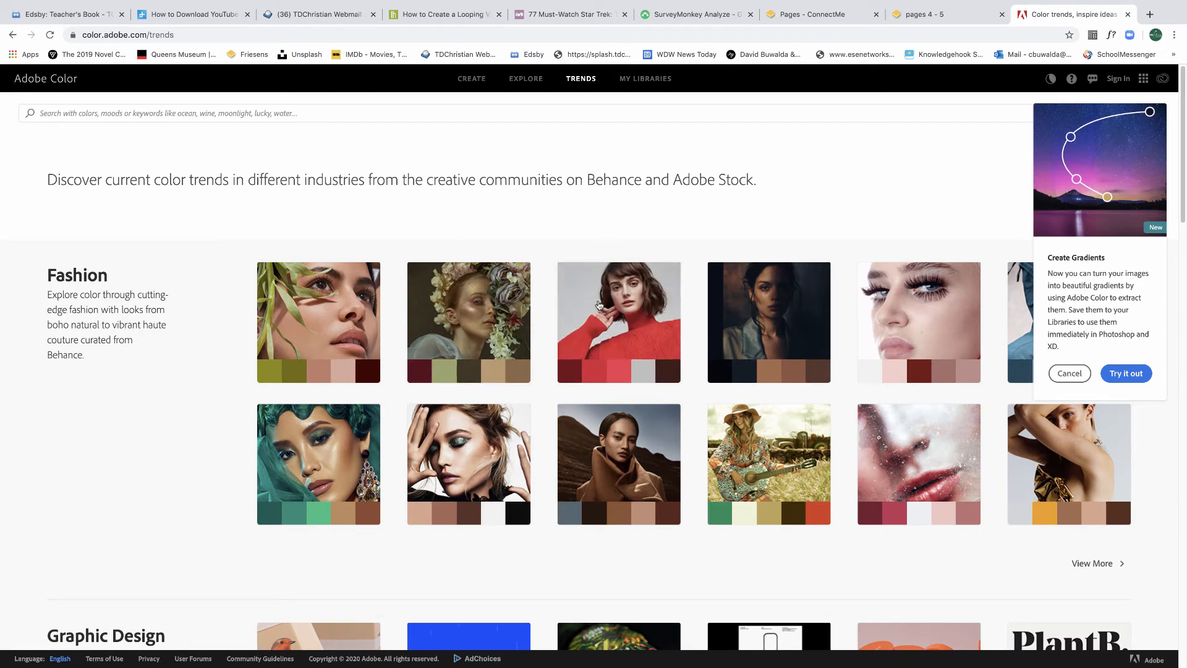
click(630, 301)
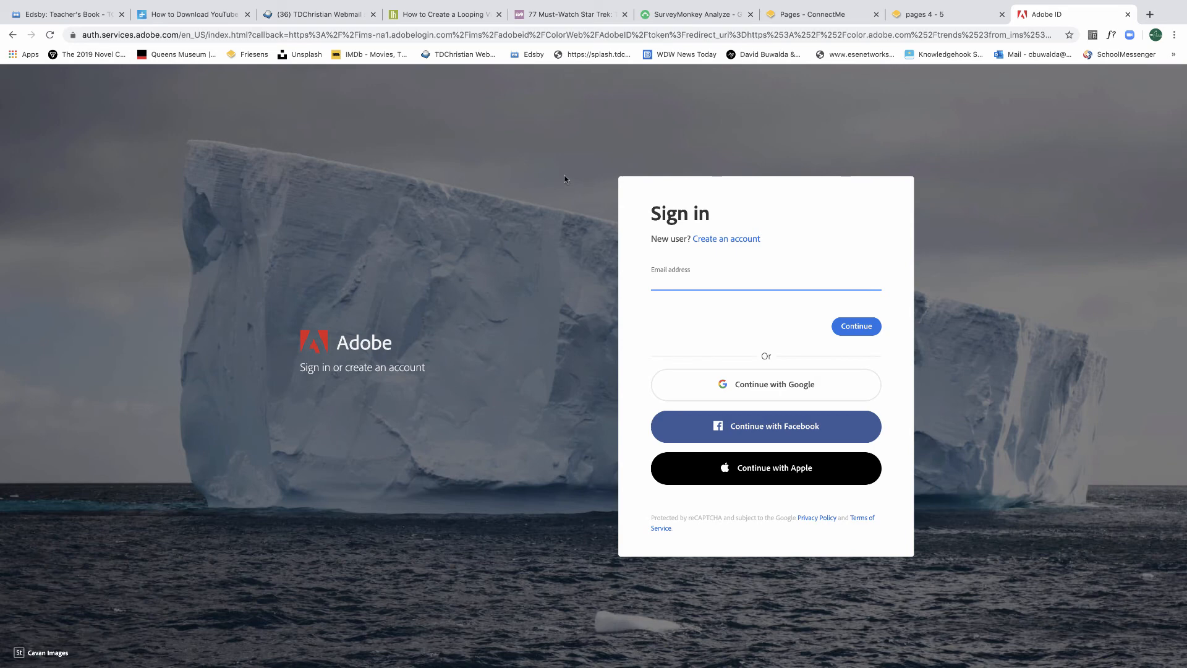
Switch to the pages 4 - 5 spread in DesignIt and move the mauve bar up to y 17, just below the Hello text.
click(915, 15)
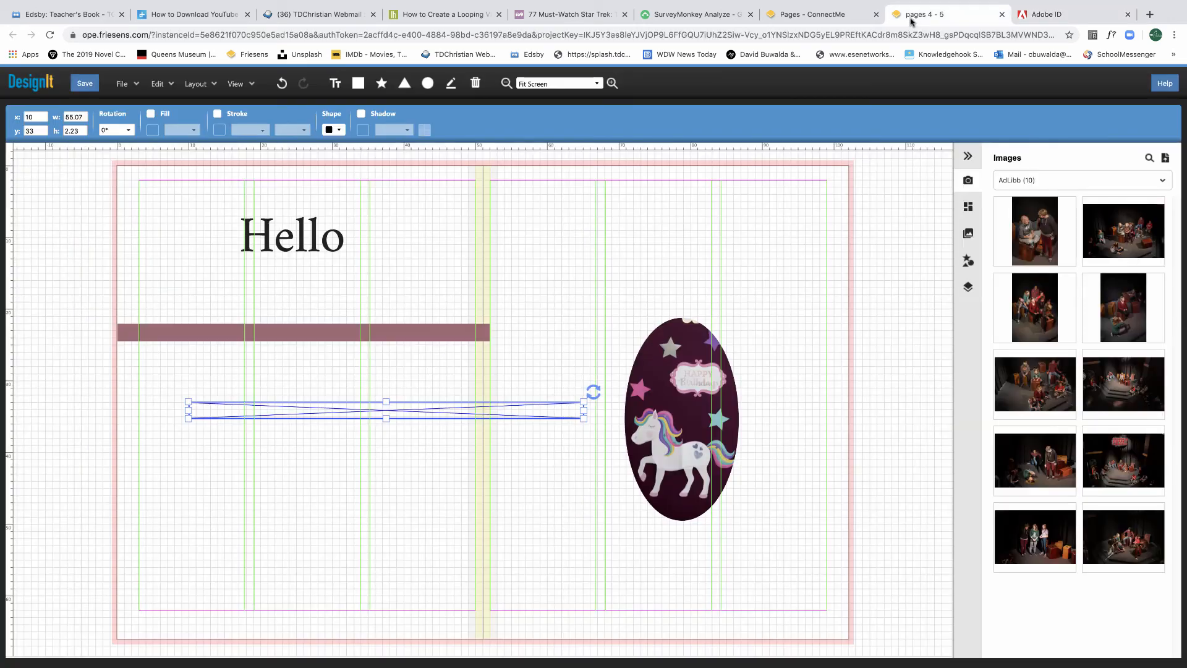
click(284, 331)
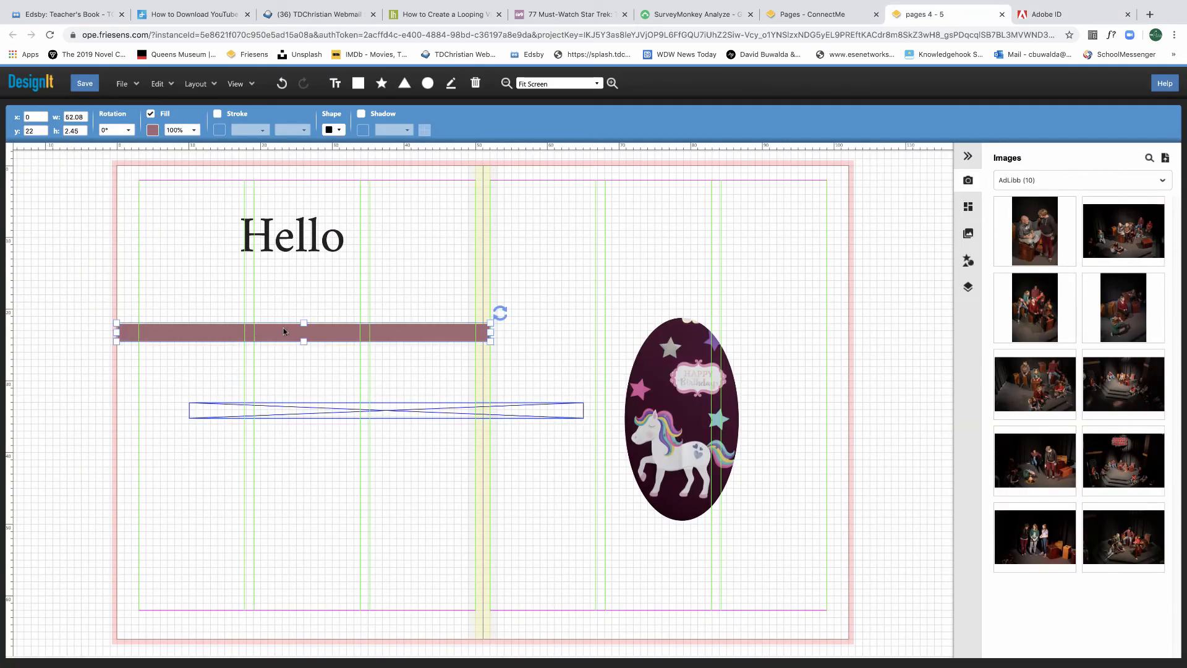
drag(285, 331, 288, 297)
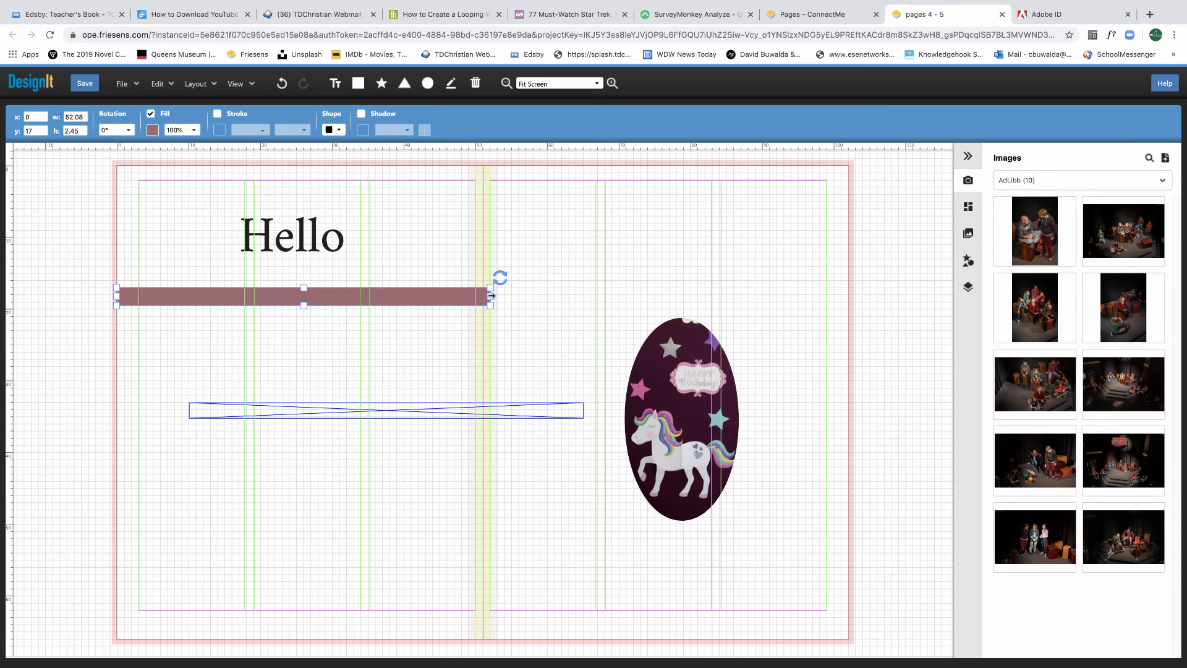
Check the mauve bar's fill color and fill the empty rectangle below it with the same CMYK values: C 8, M 57, Y 21, K 30.
click(155, 131)
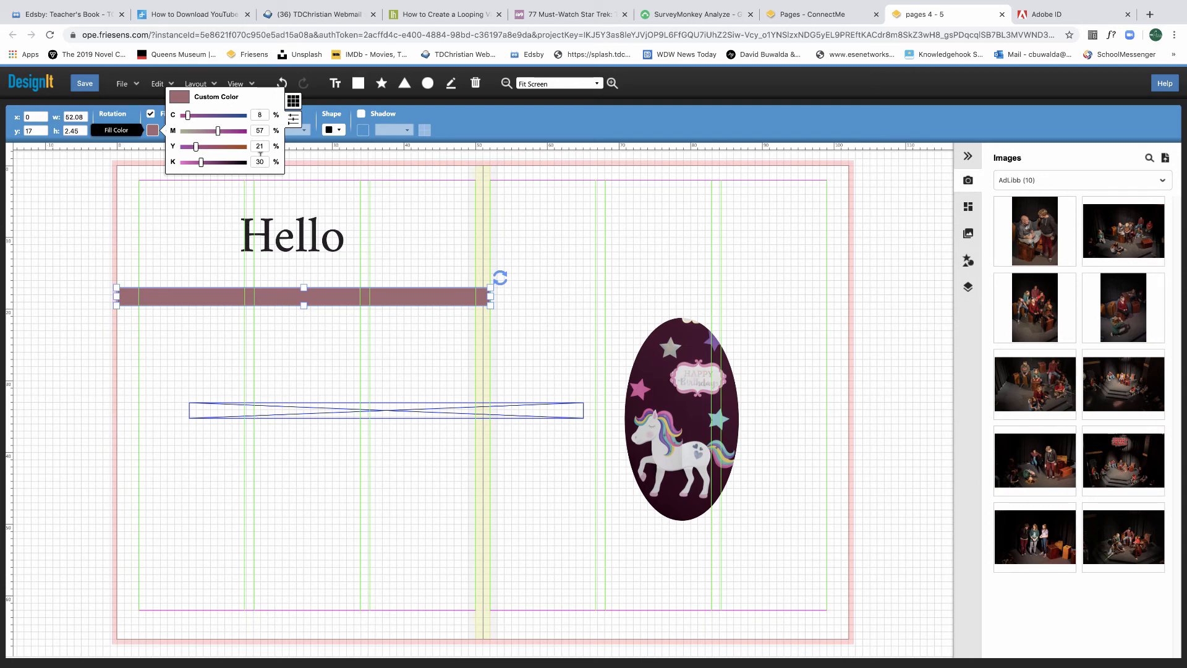
click(287, 406)
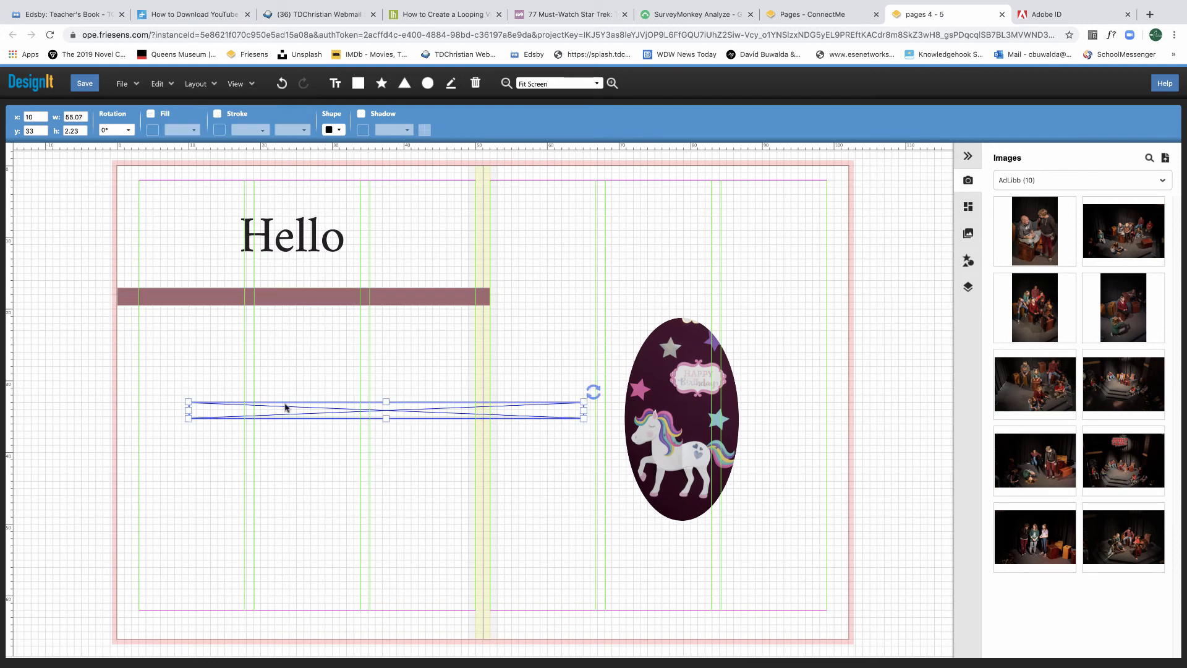
click(151, 114)
click(155, 130)
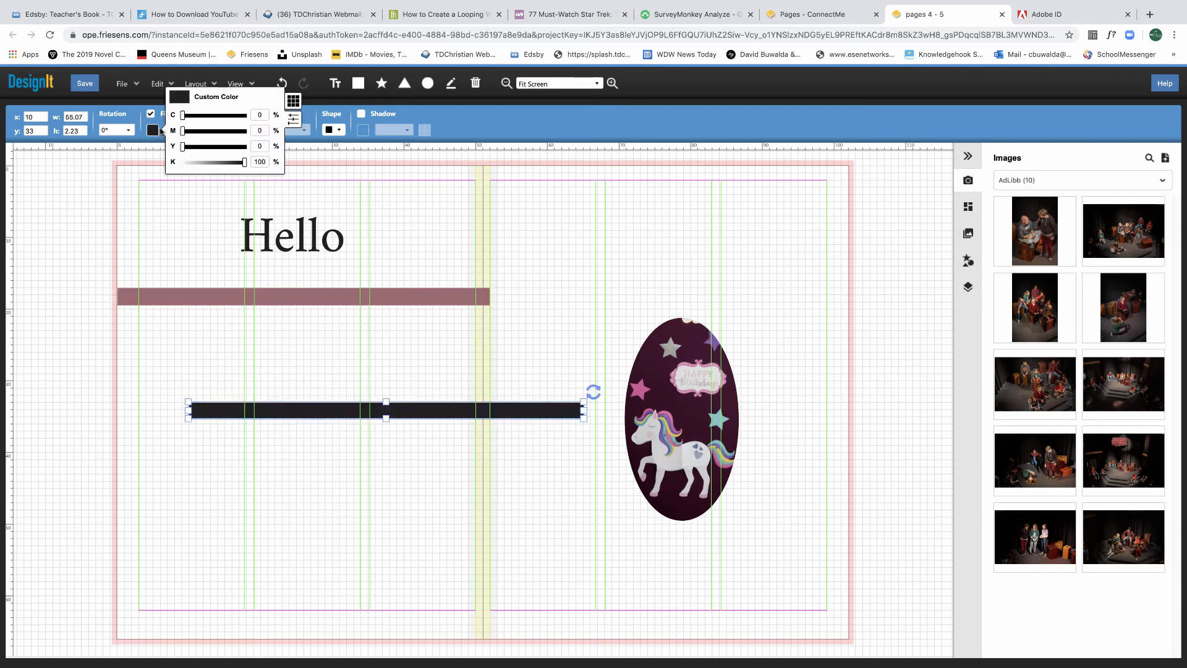
click(260, 115)
key(BackSpace)
text(8)
key(Tab)
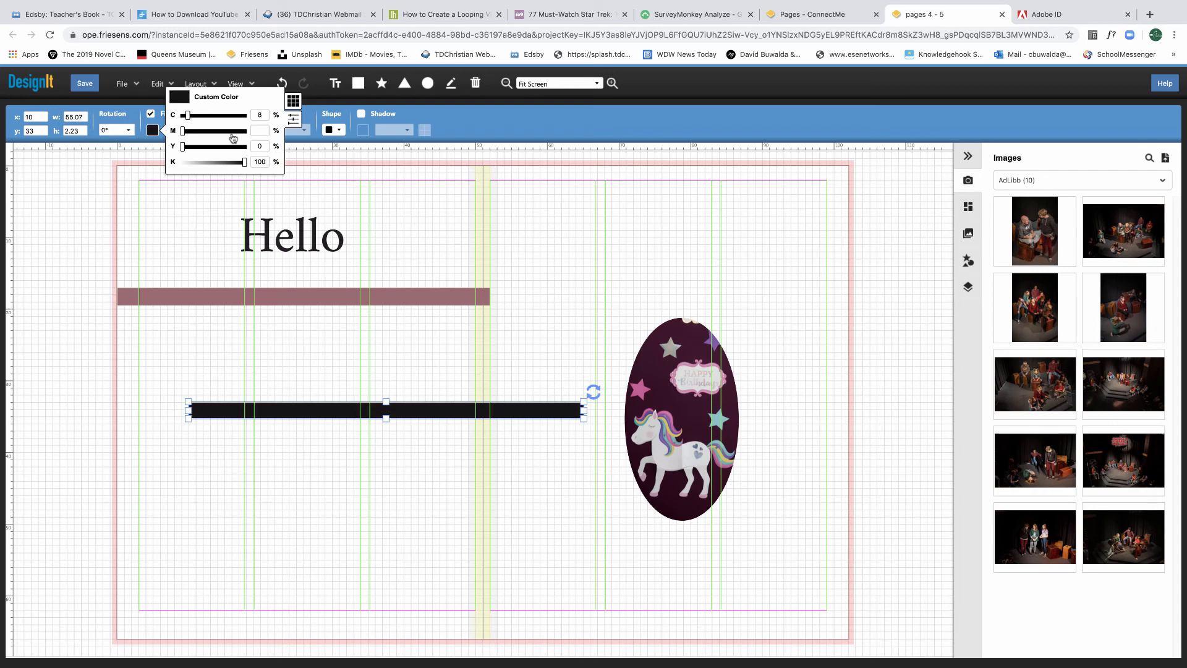
text(57)
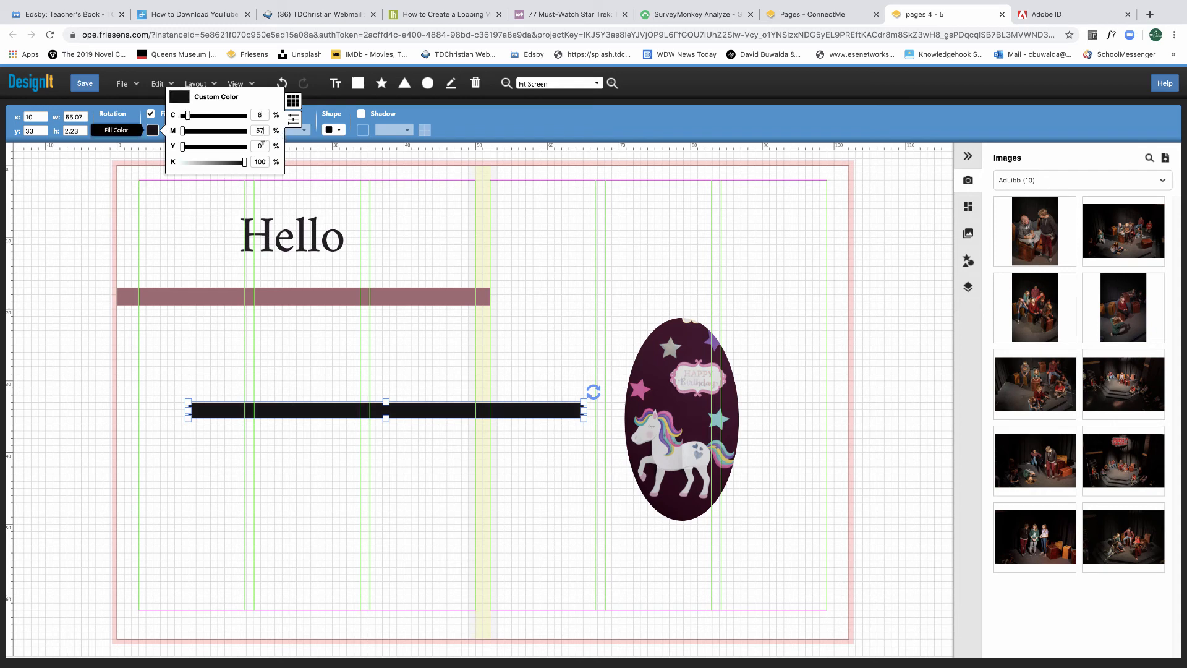
key(Tab)
text(21)
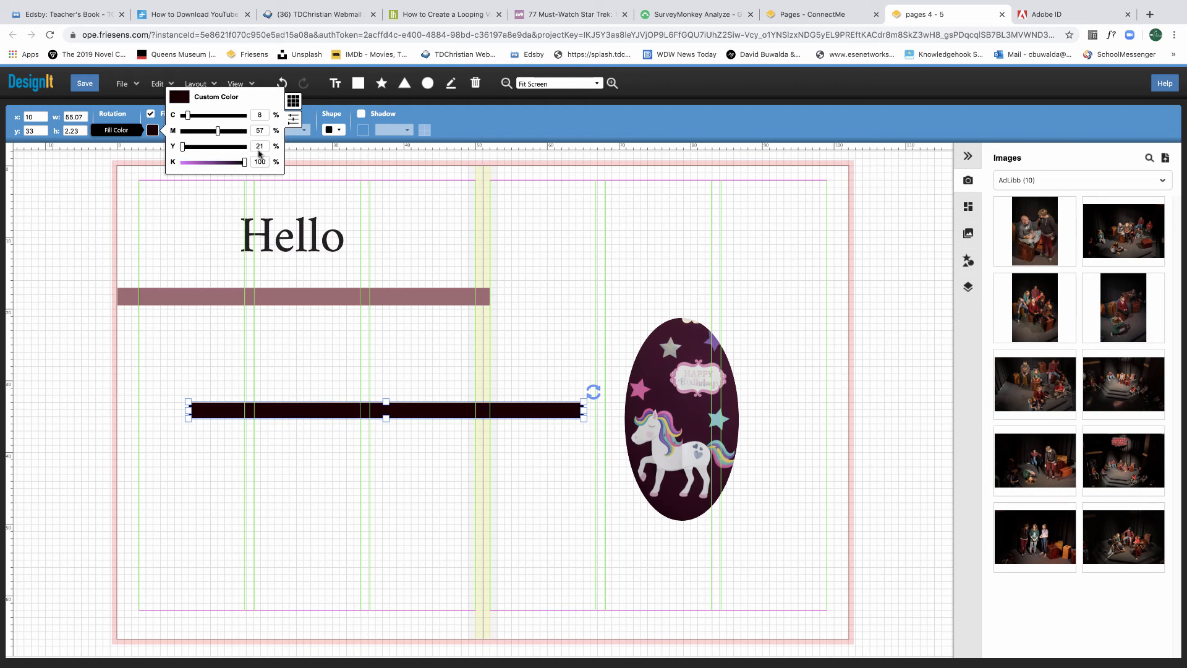
key(Tab)
text(30)
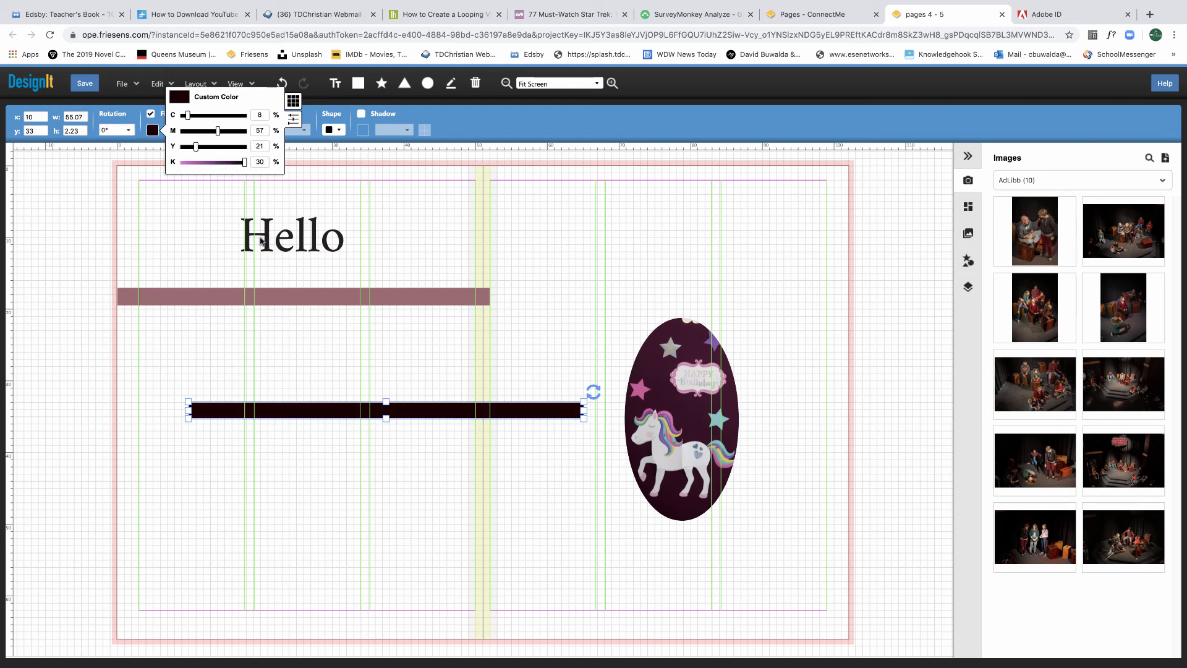
key(Return)
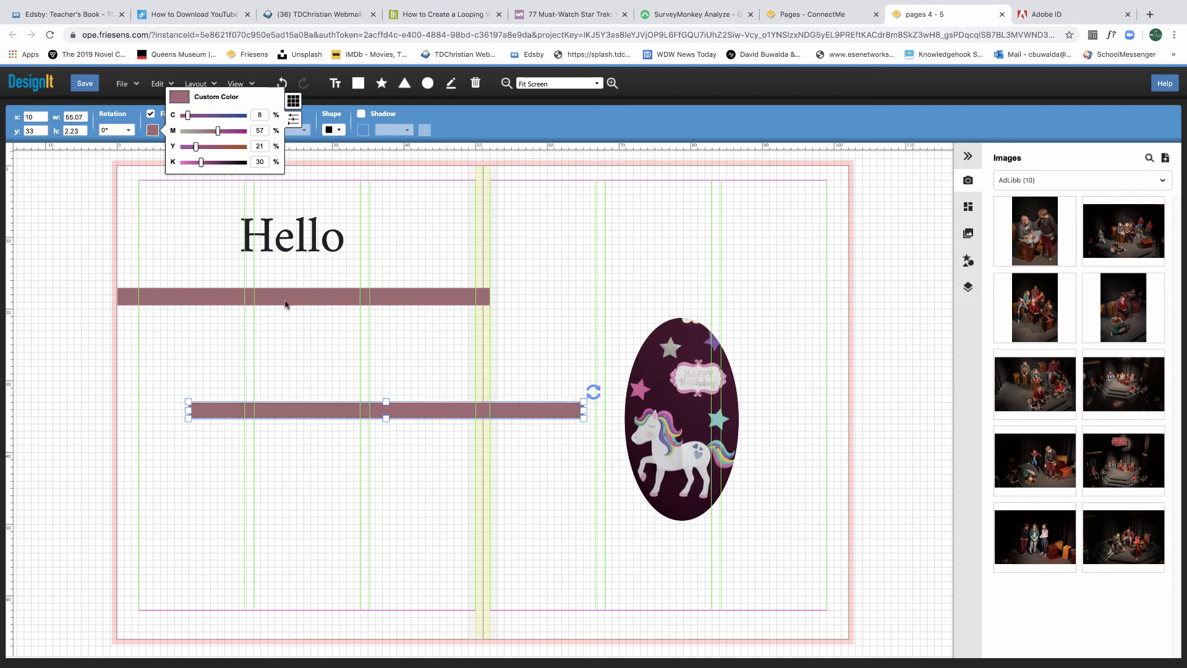
click(313, 331)
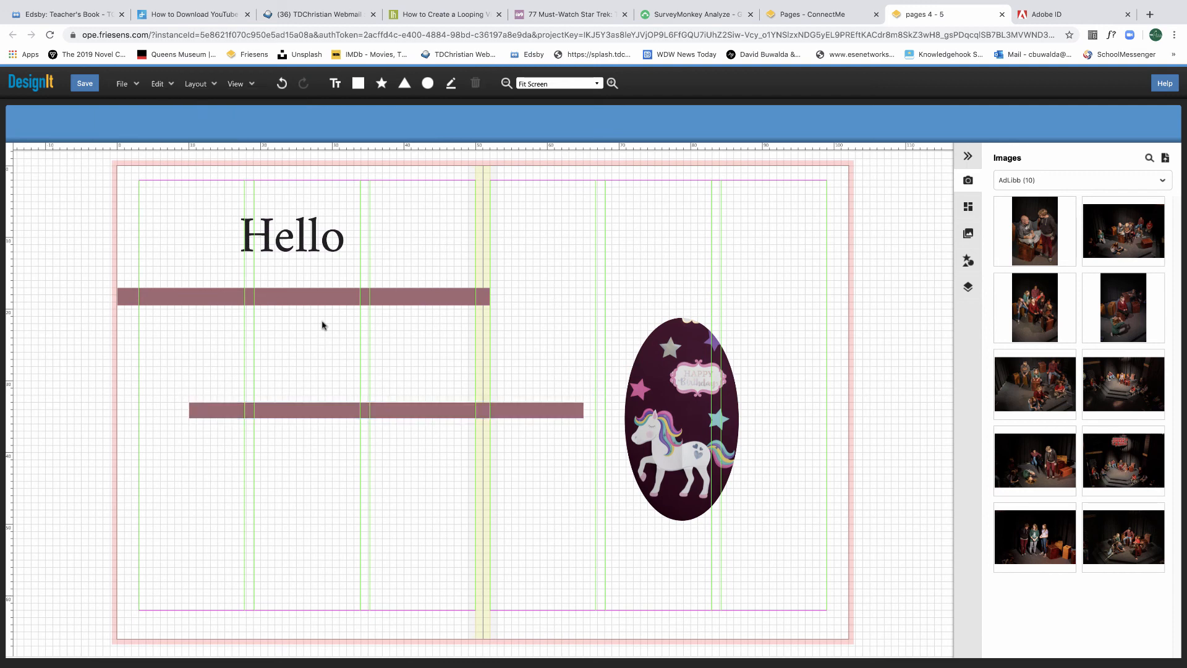
Change the lower bar's fill color by raising its yellow value to 56%.
click(348, 415)
click(158, 134)
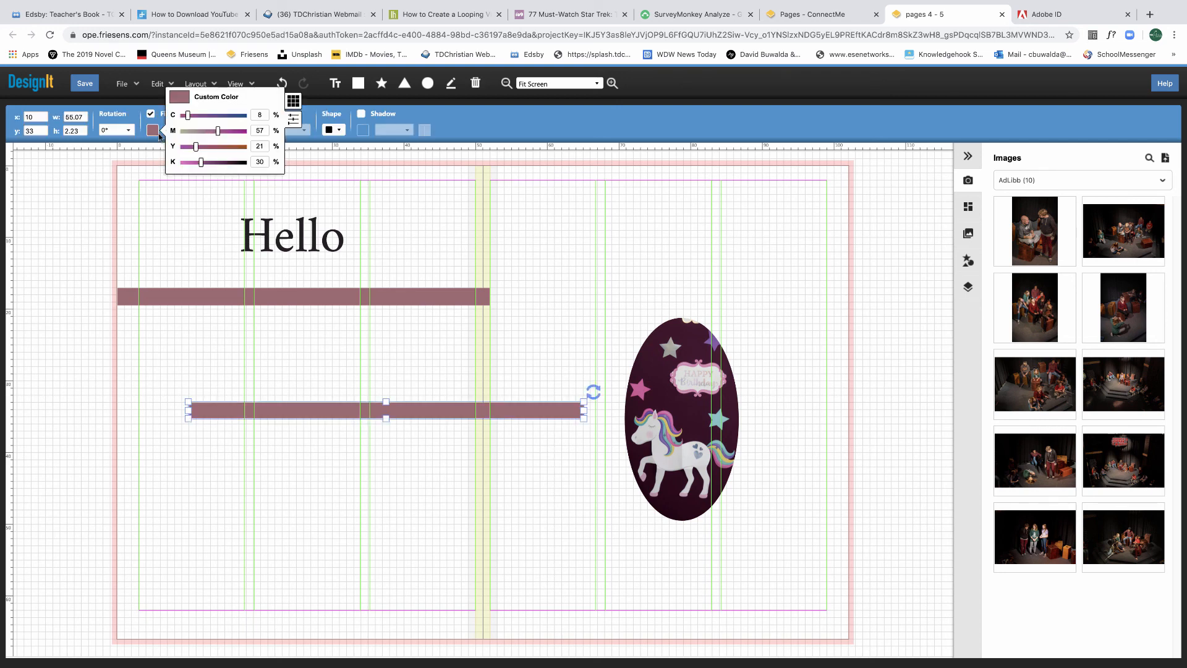
drag(196, 147, 218, 148)
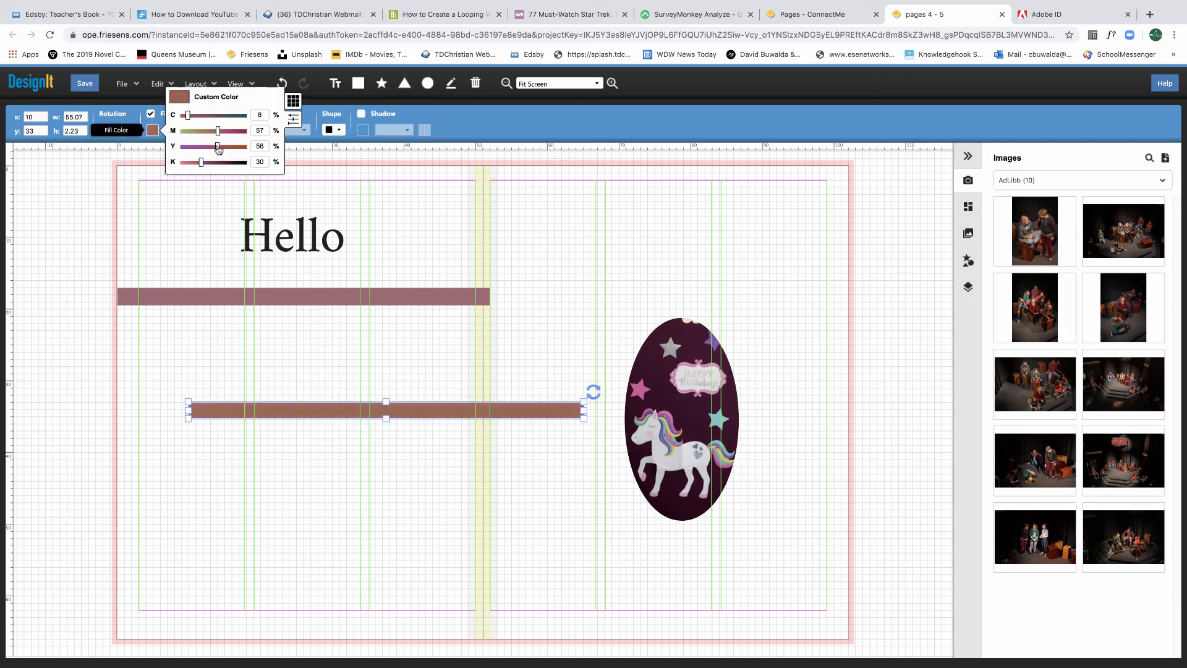
click(288, 369)
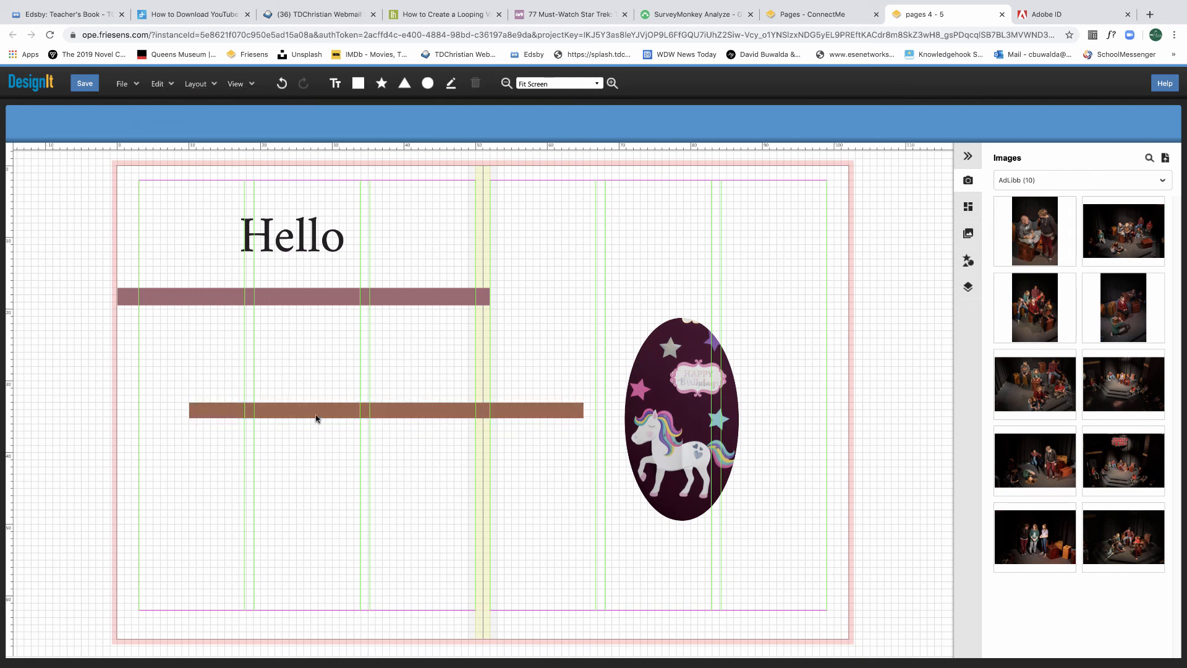